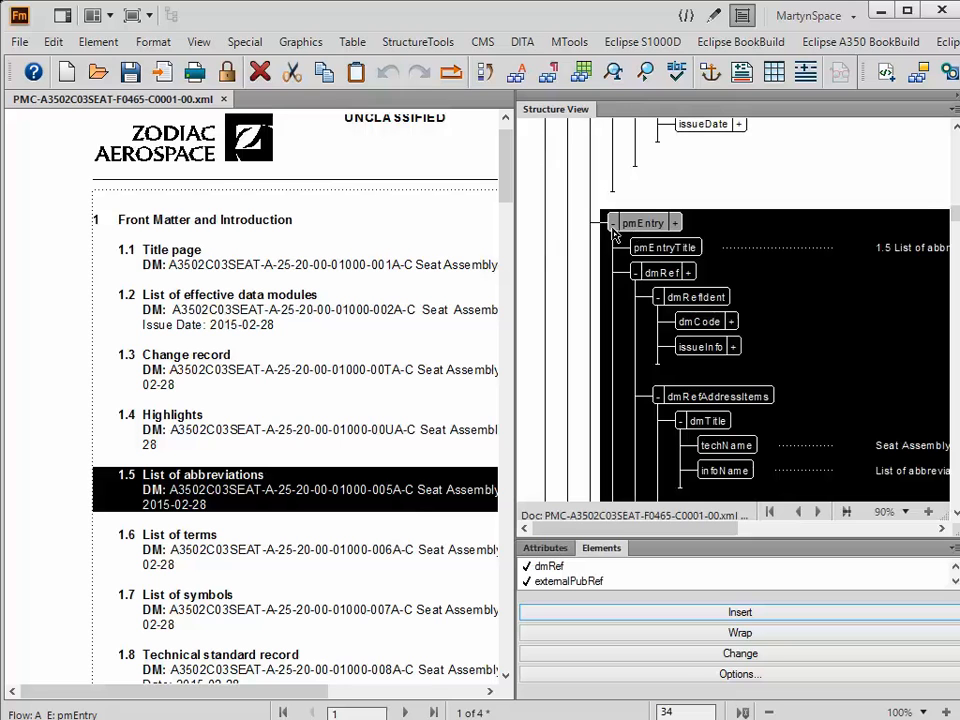
Collapse the List of abbreviations pmEntry and examine the front matter entries from 1.1 Title page through 1.8 Technical standard record in the structure
click(613, 223)
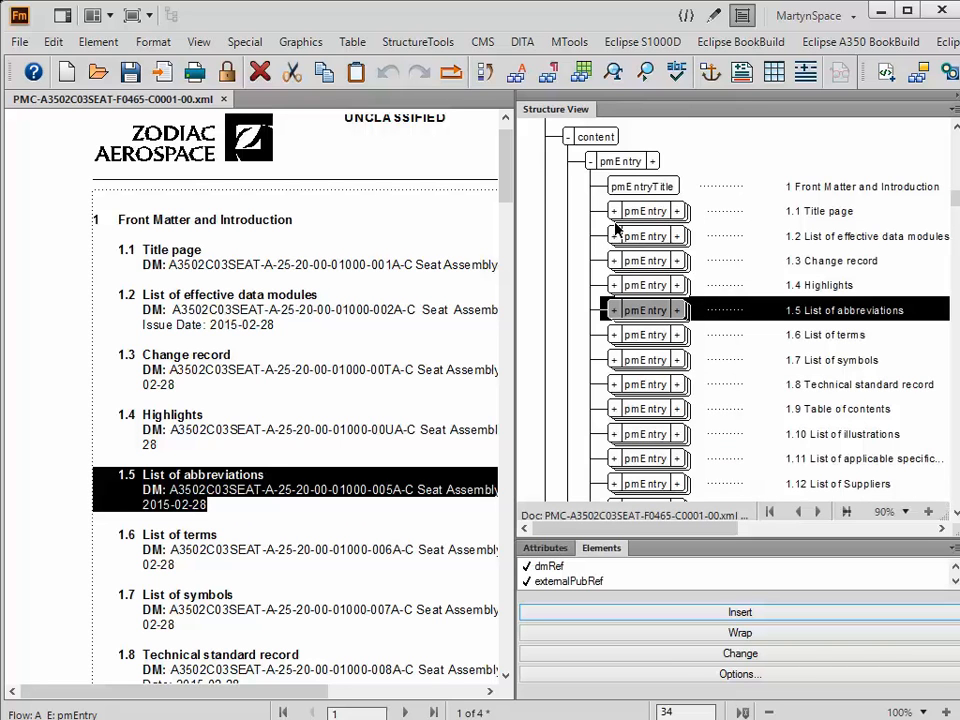
click(632, 213)
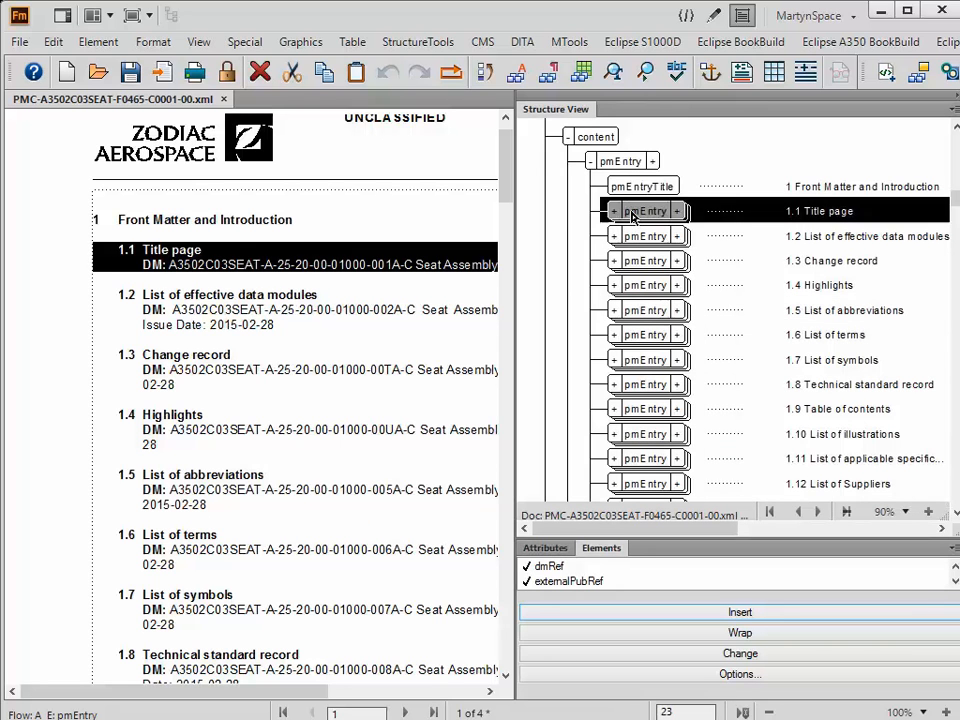
click(635, 237)
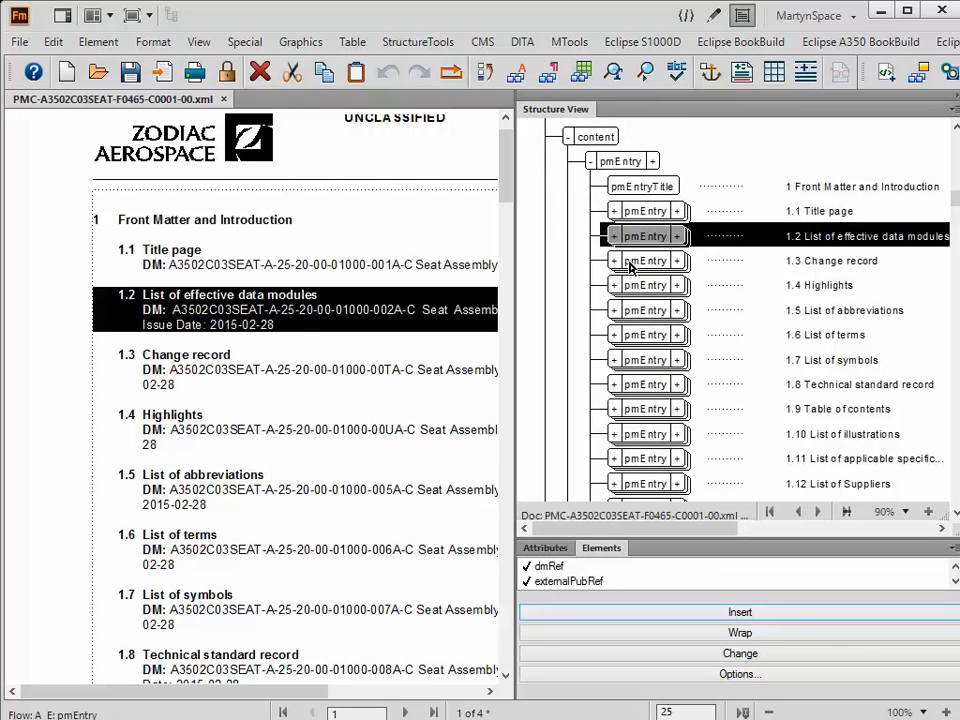
click(630, 260)
click(630, 286)
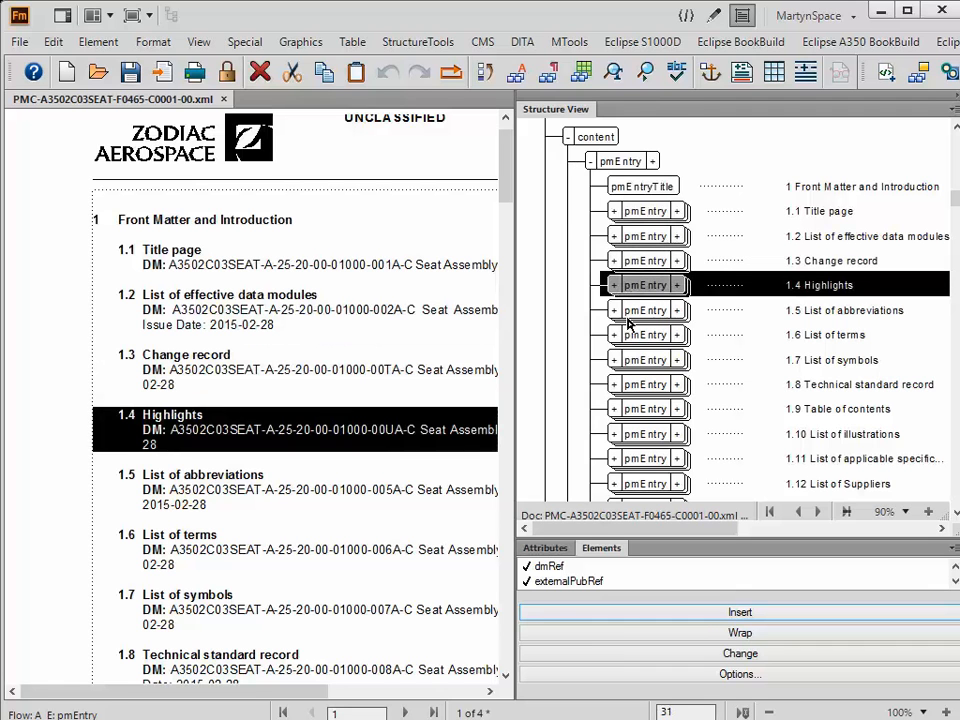
click(635, 310)
click(636, 336)
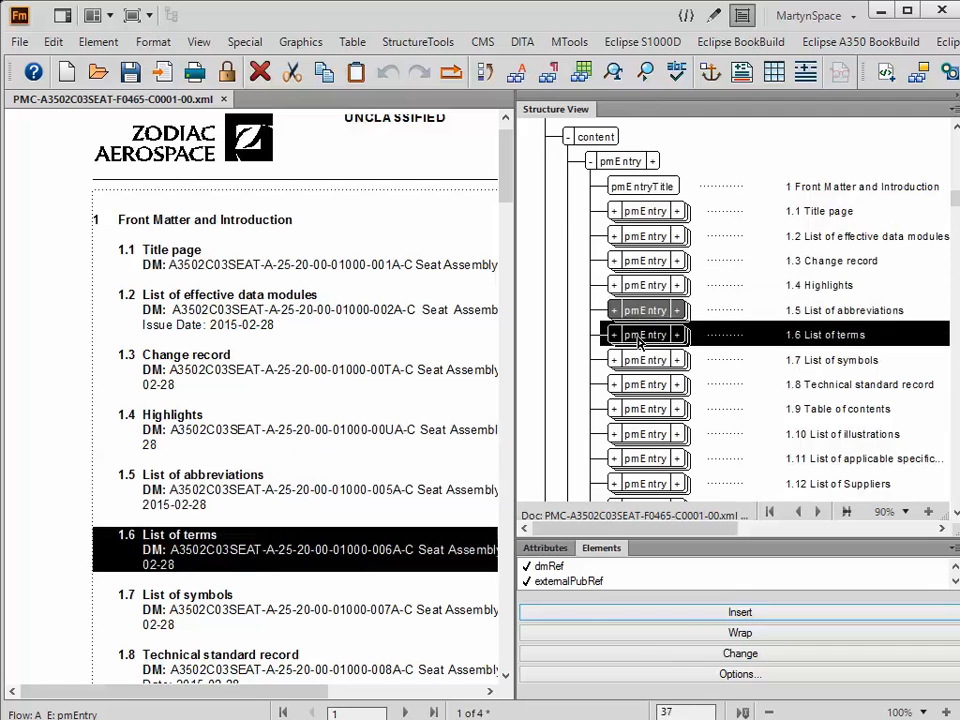
click(630, 360)
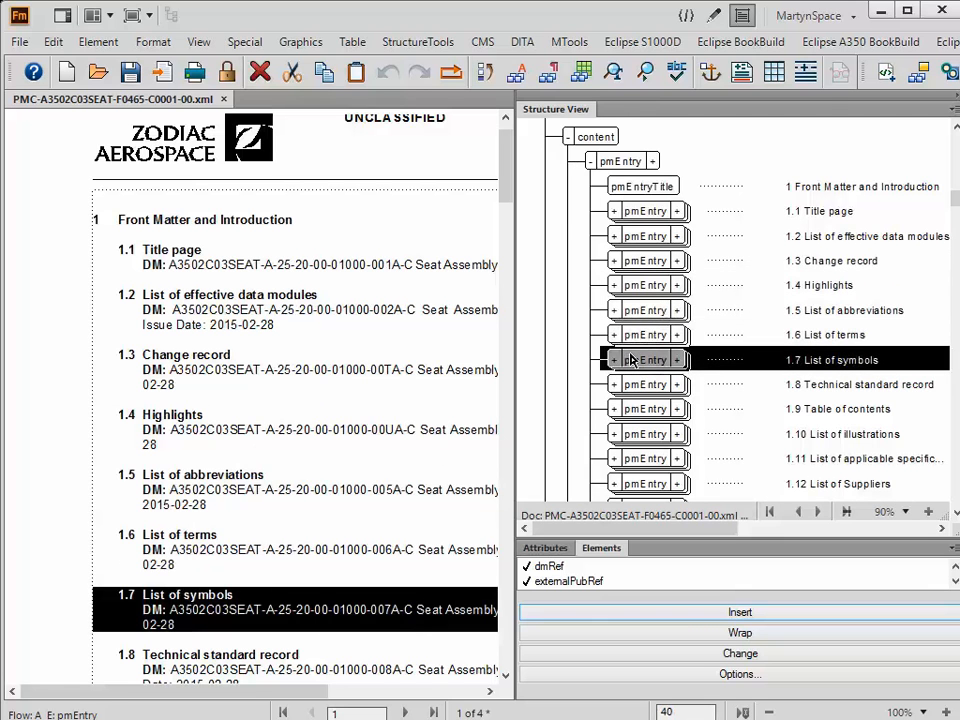
click(636, 387)
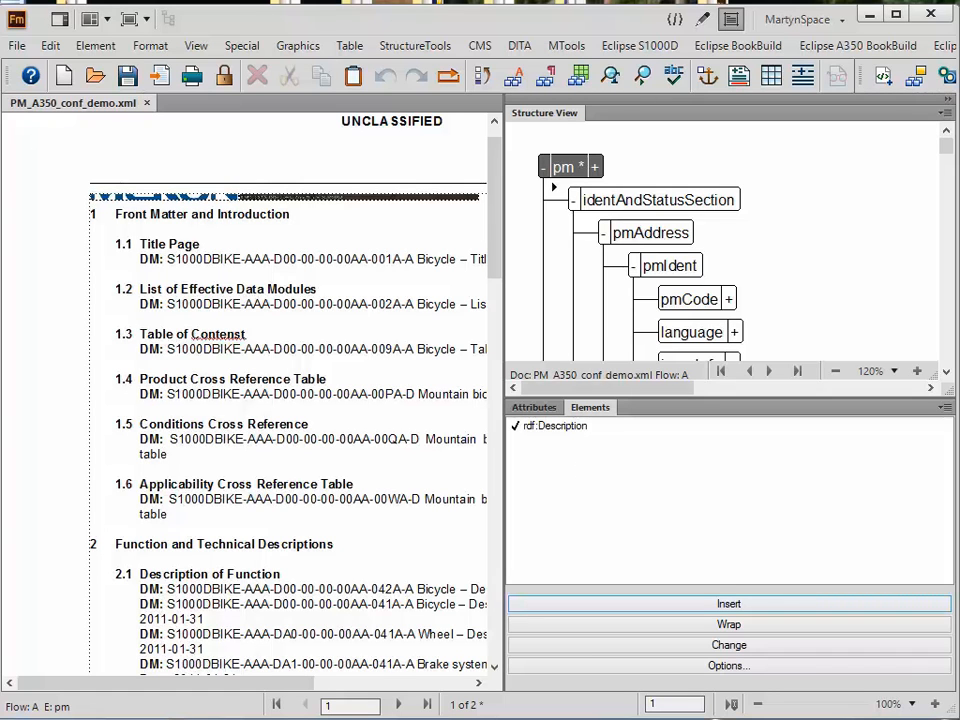
Build the A350 book from PM_A350_conf_demo.xml with 1234 as the component model
click(876, 52)
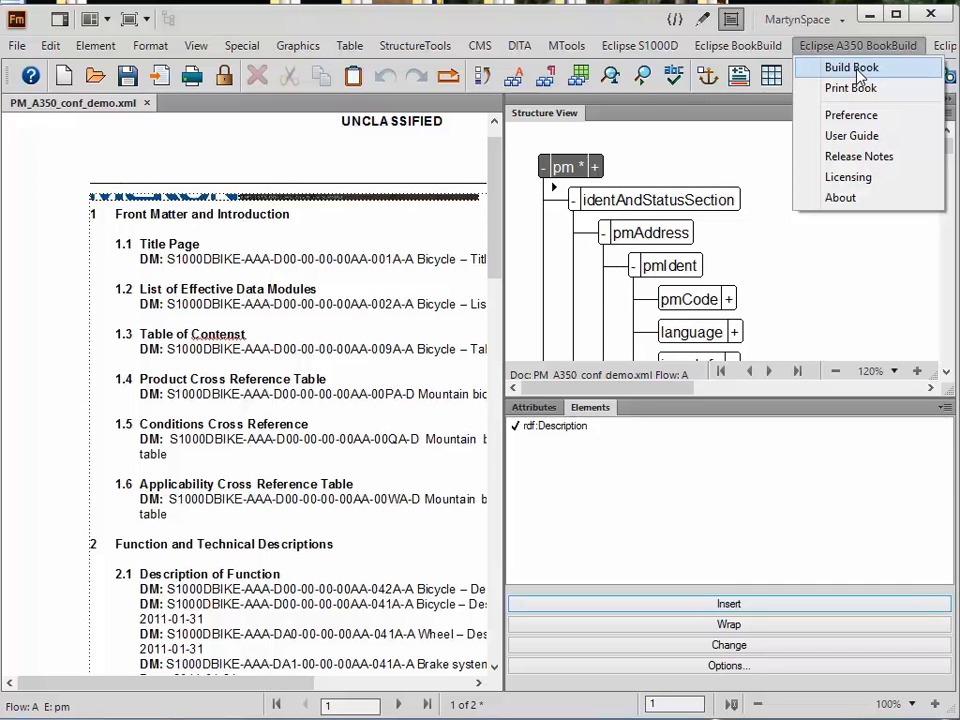
click(855, 70)
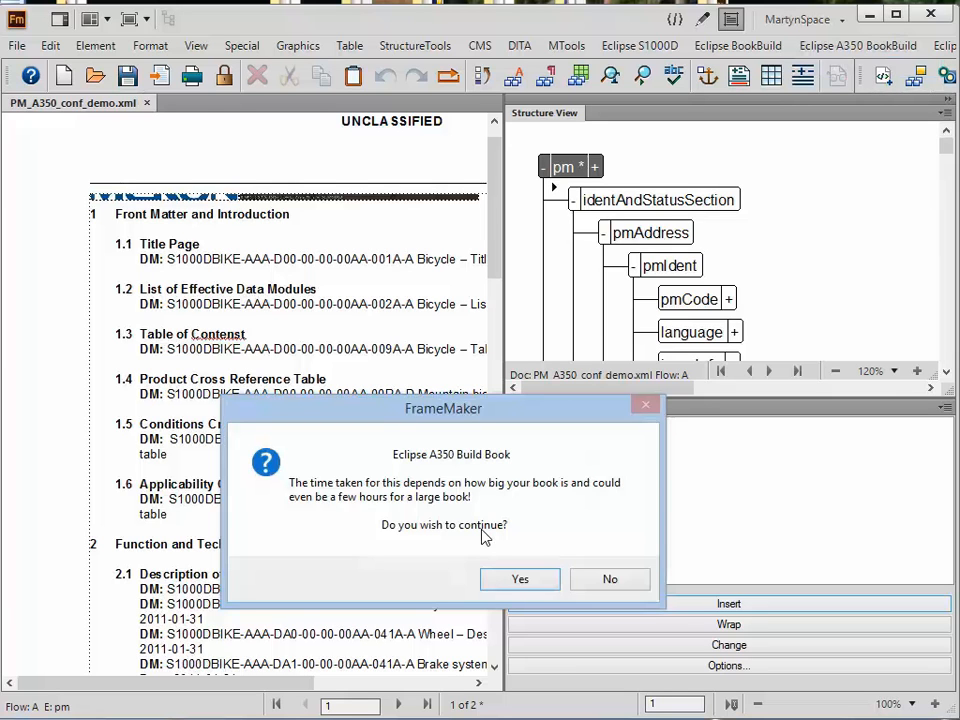
click(515, 582)
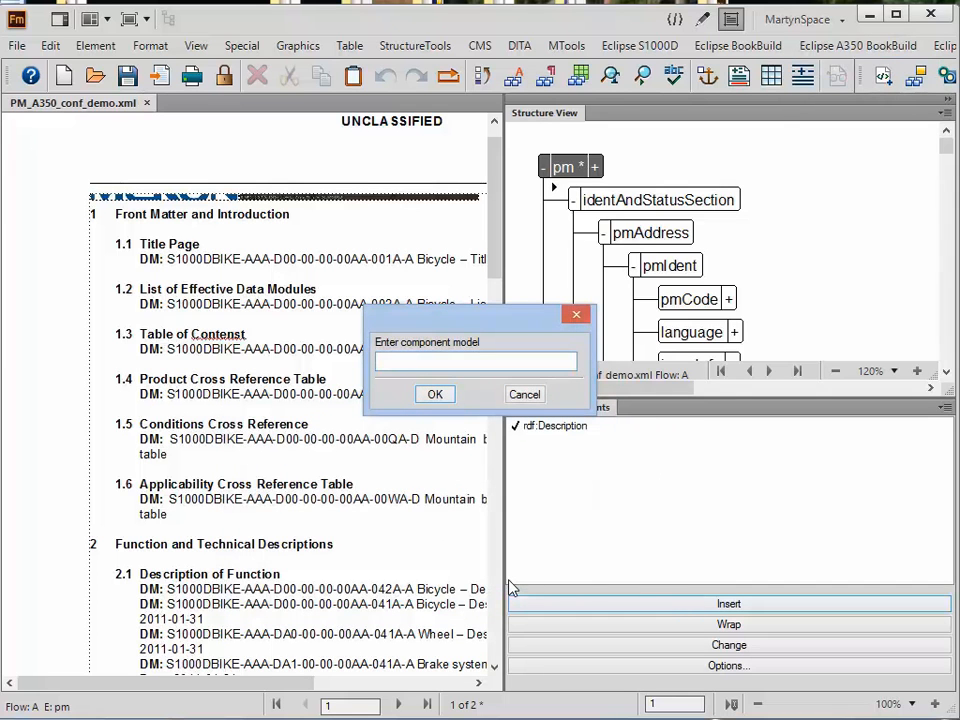
text(1234)
click(434, 396)
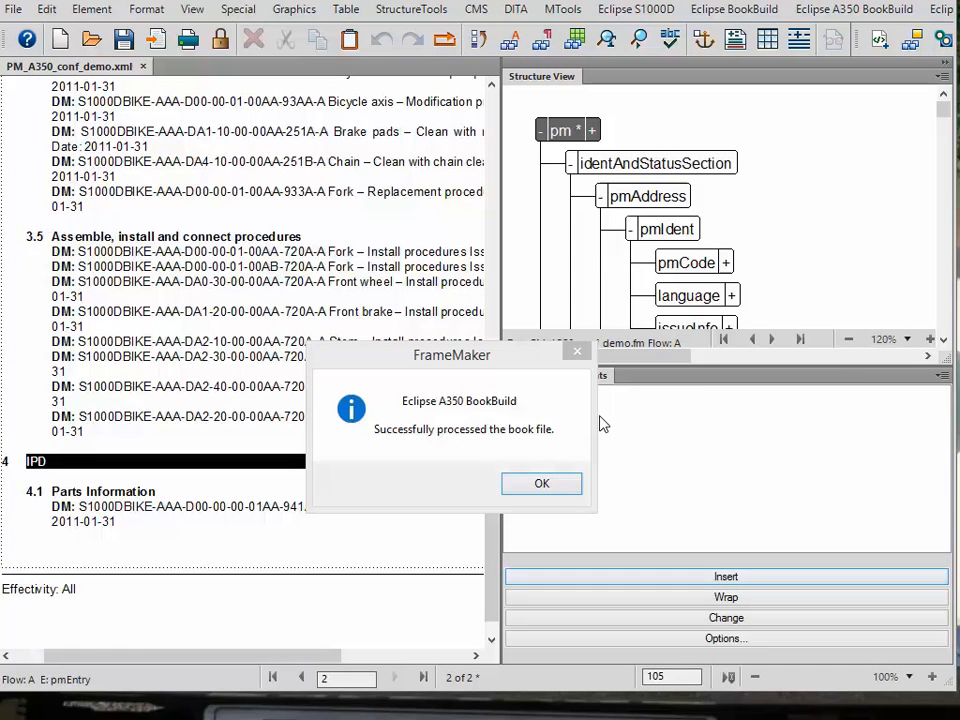
click(546, 487)
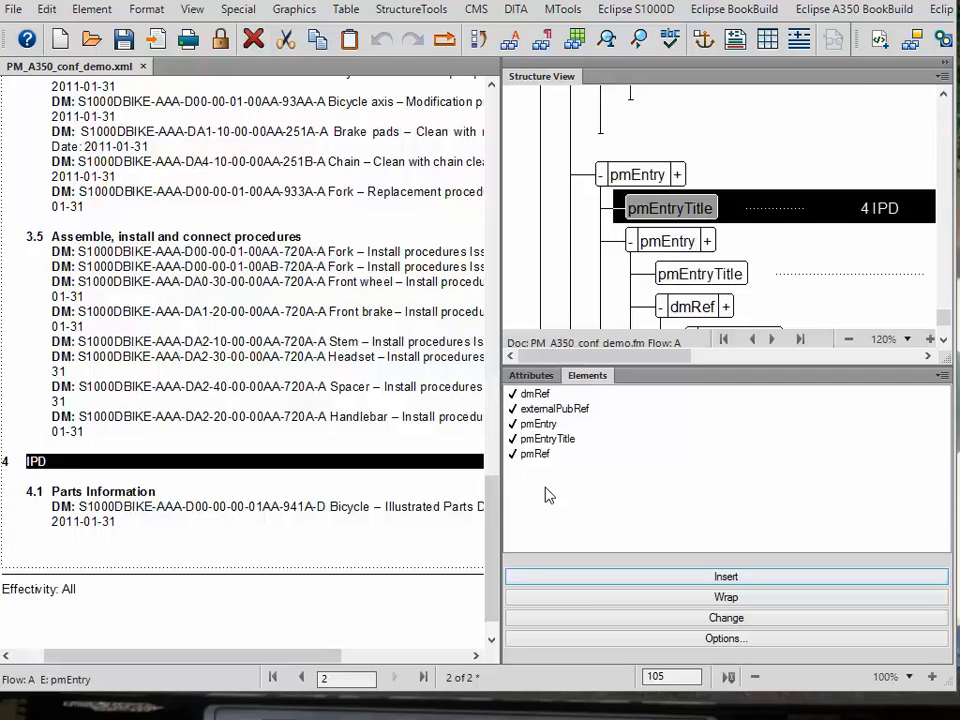
Print the built A350 book to PDF using the Eclipse A350 BookBuild Print Book command
click(855, 10)
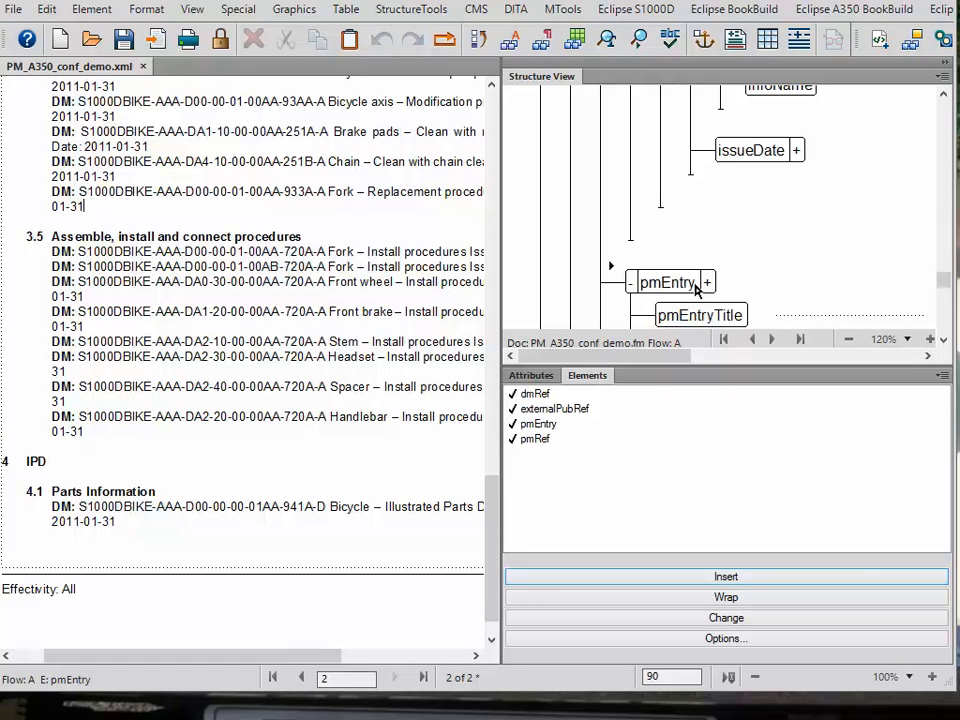
click(866, 10)
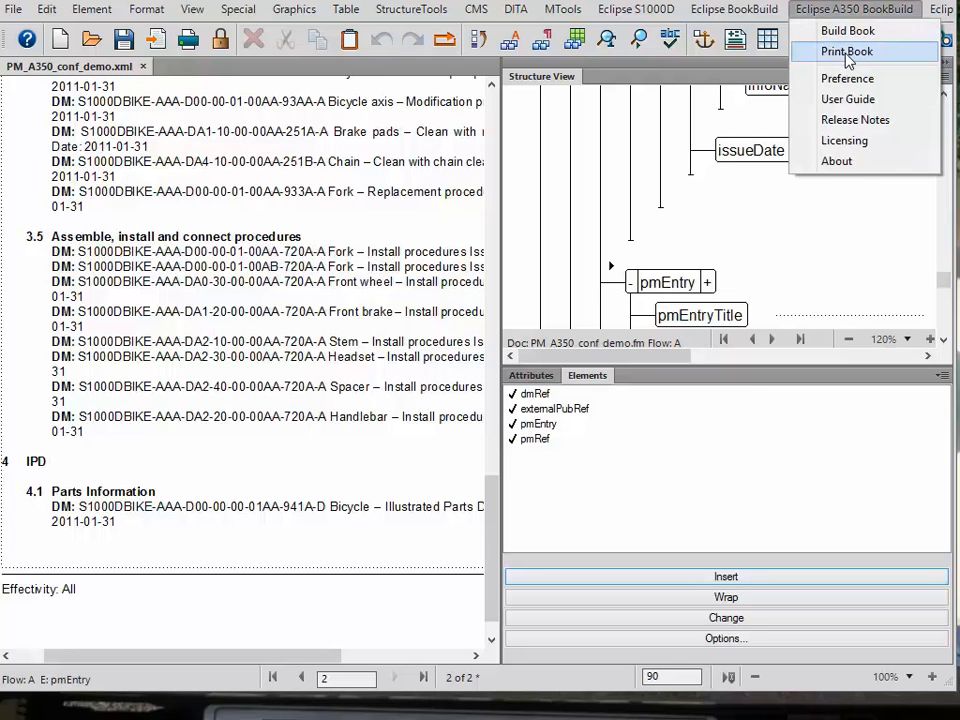
click(847, 52)
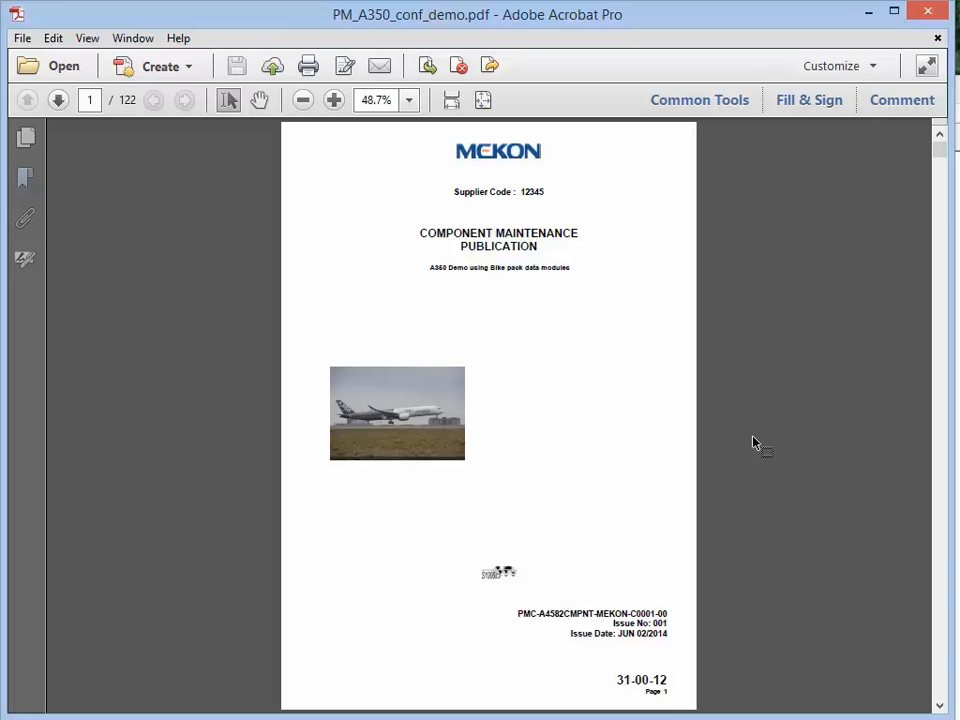
In Adobe Acrobat Pro, show page thumbnails and examine the effective data modules list, table of contents, and products and conditions cross-reference tables
click(27, 140)
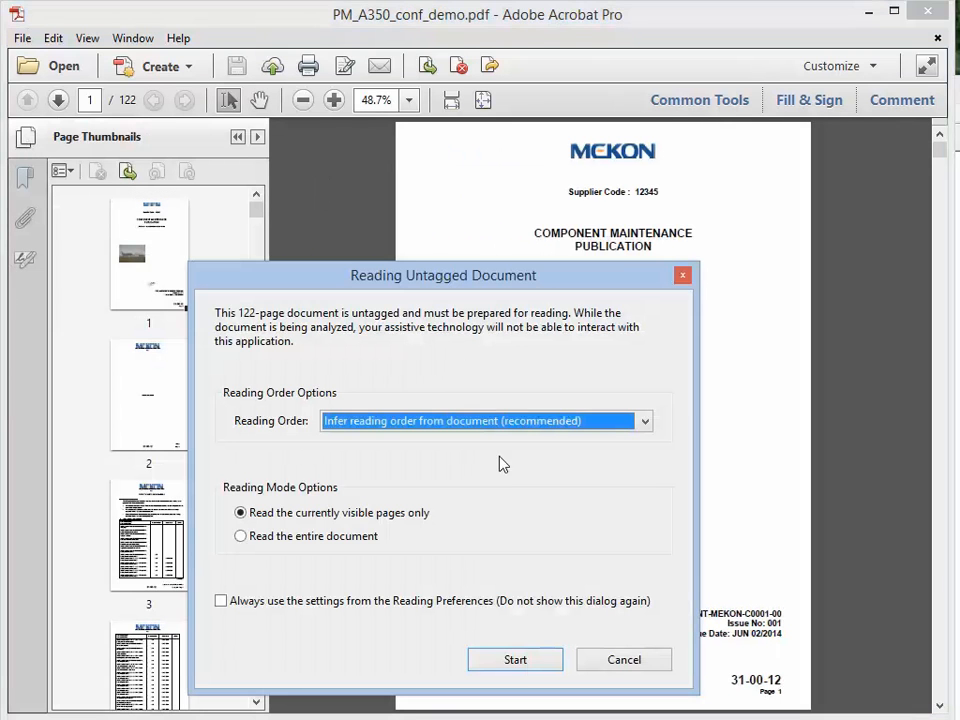
click(622, 662)
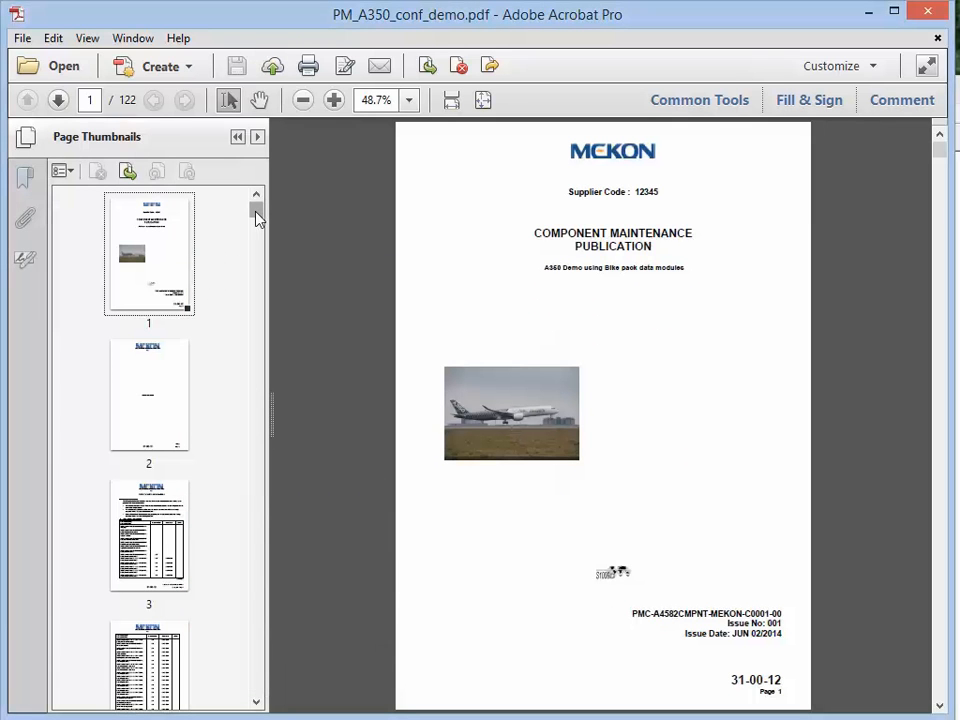
click(147, 519)
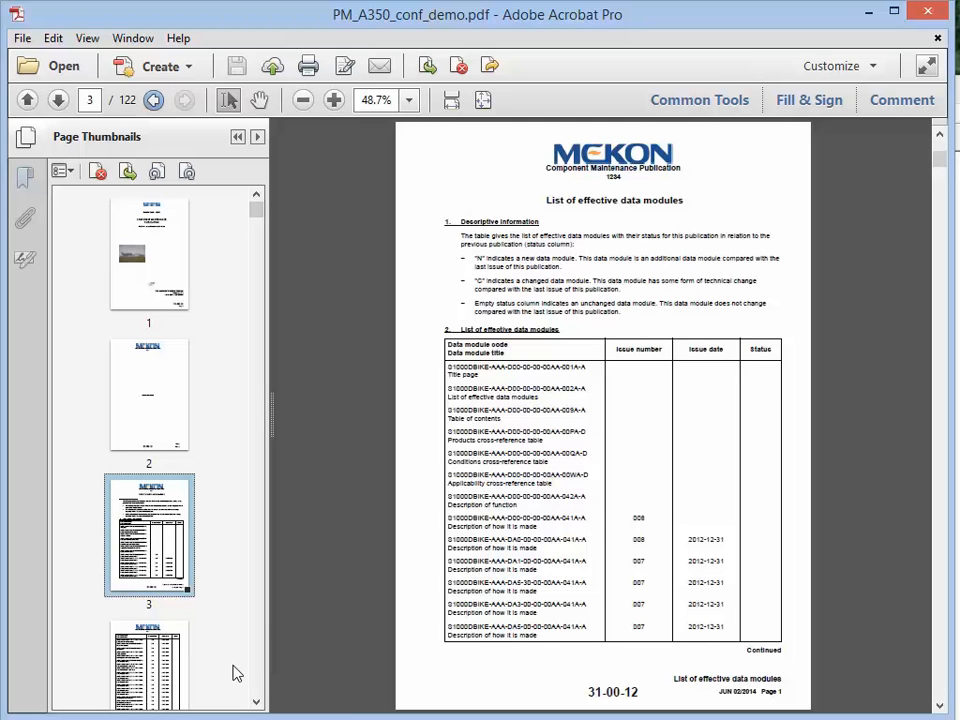
scroll(236, 673, down, 5)
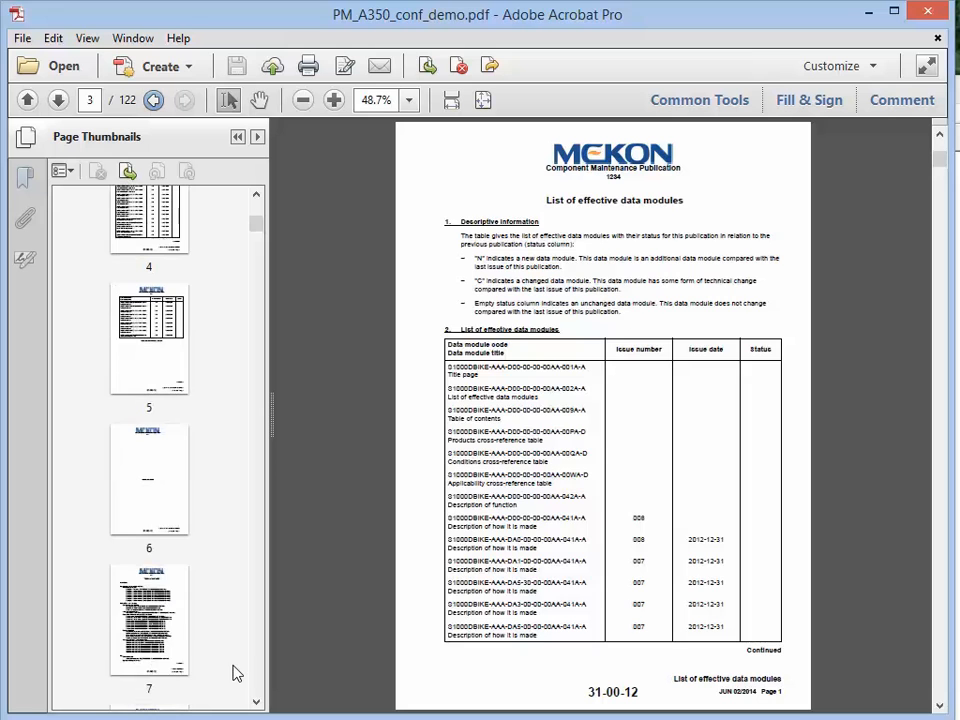
click(171, 637)
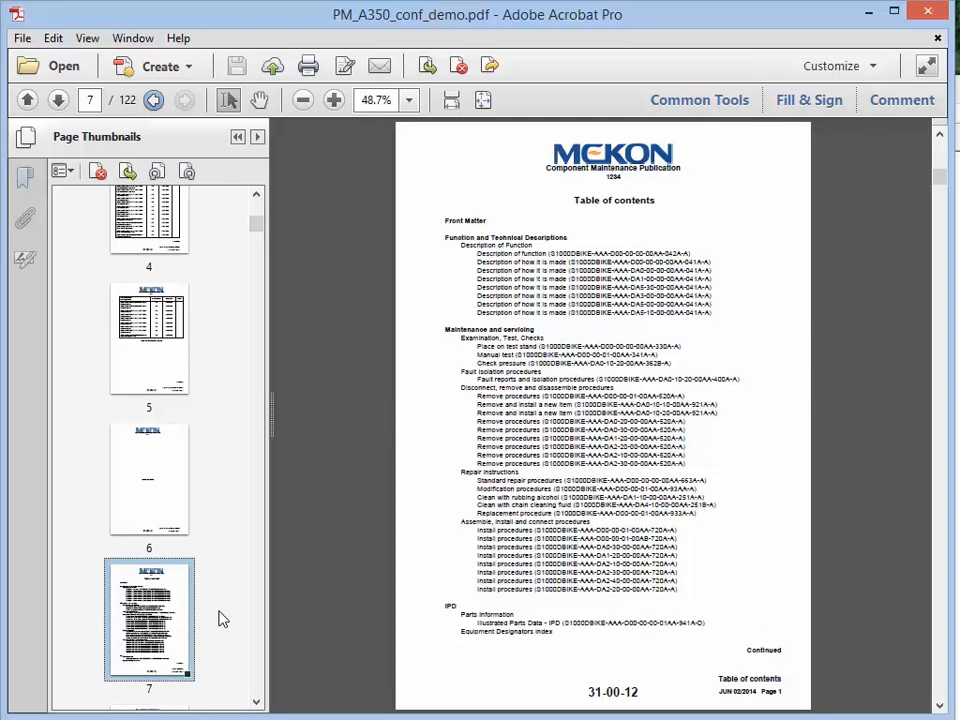
scroll(219, 617, down, 3)
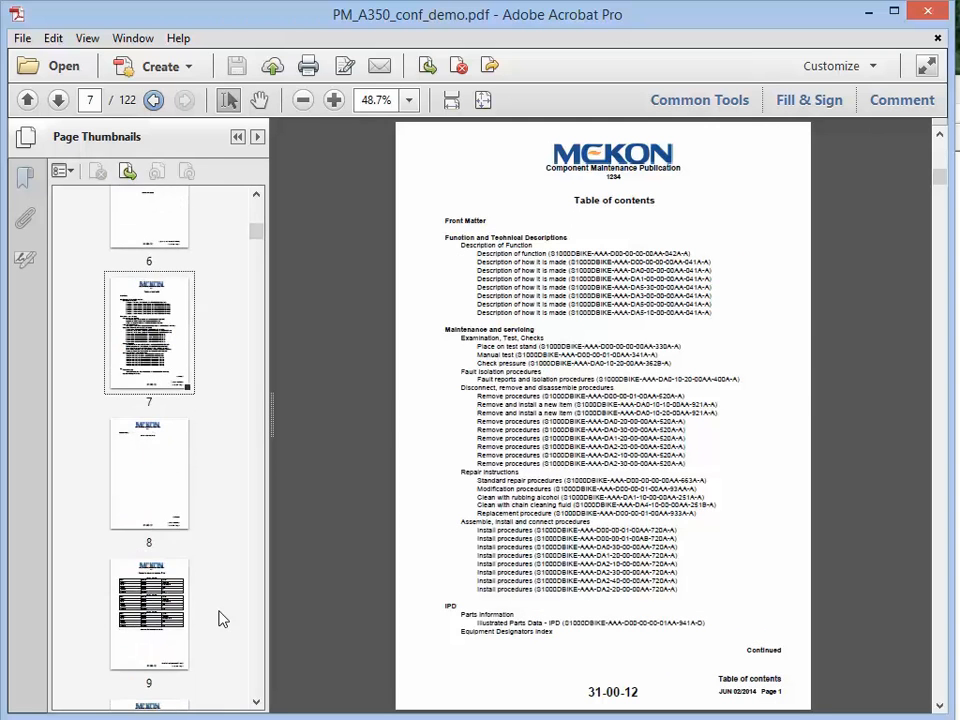
click(165, 625)
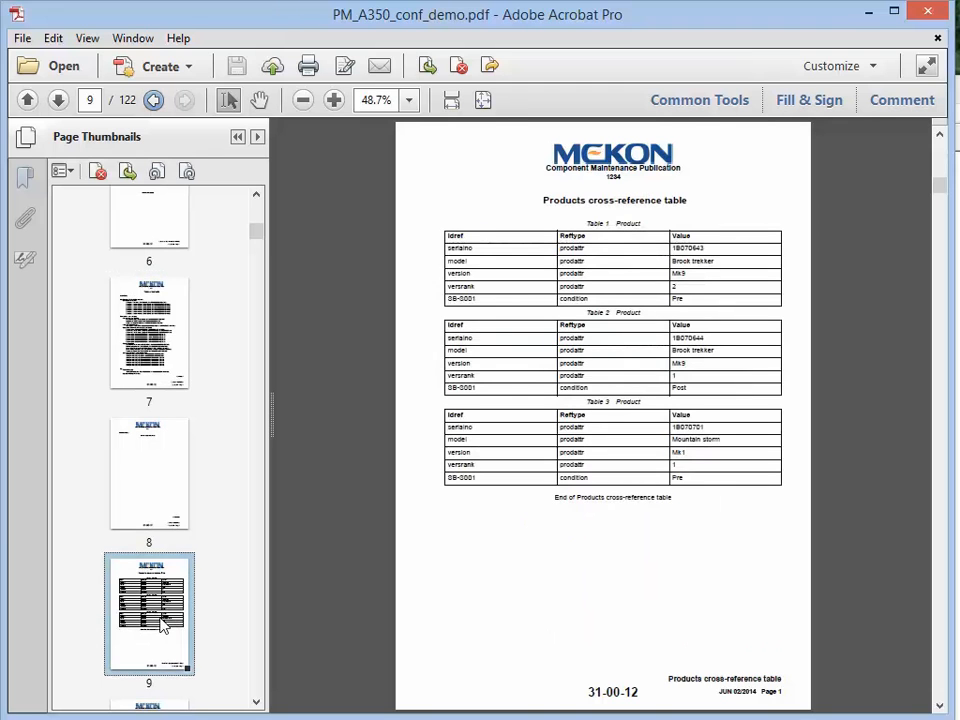
scroll(225, 587, down, 3)
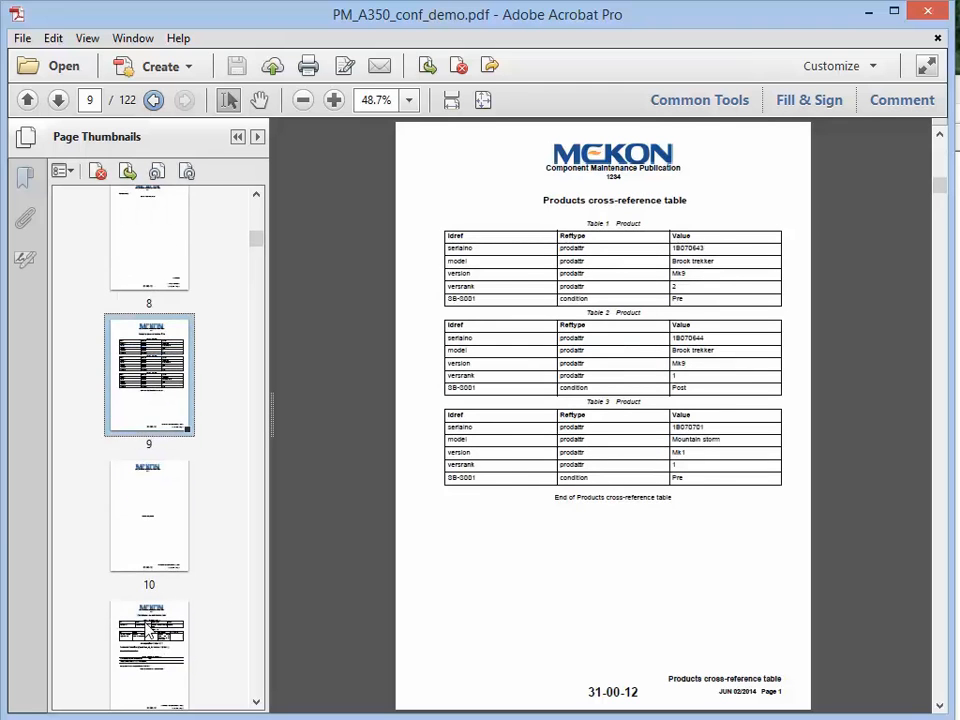
click(148, 628)
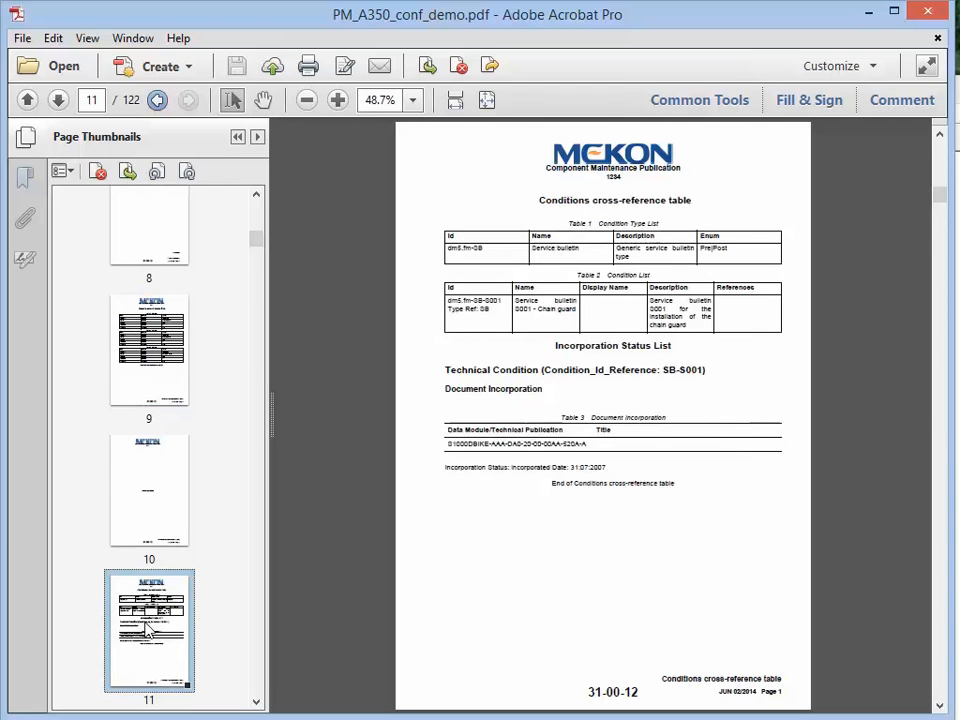
Examine the Description of Function section from page 17 at 75% zoom, including the wheel and rim illustrations
scroll(225, 592, down, 6)
scroll(225, 590, down, 4)
click(150, 518)
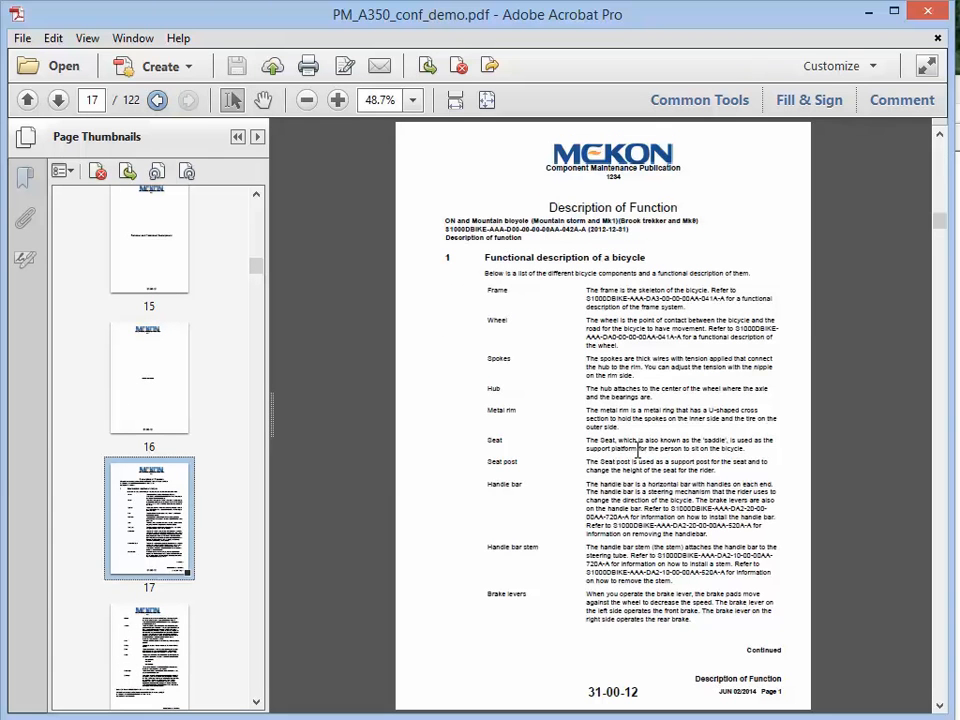
click(414, 102)
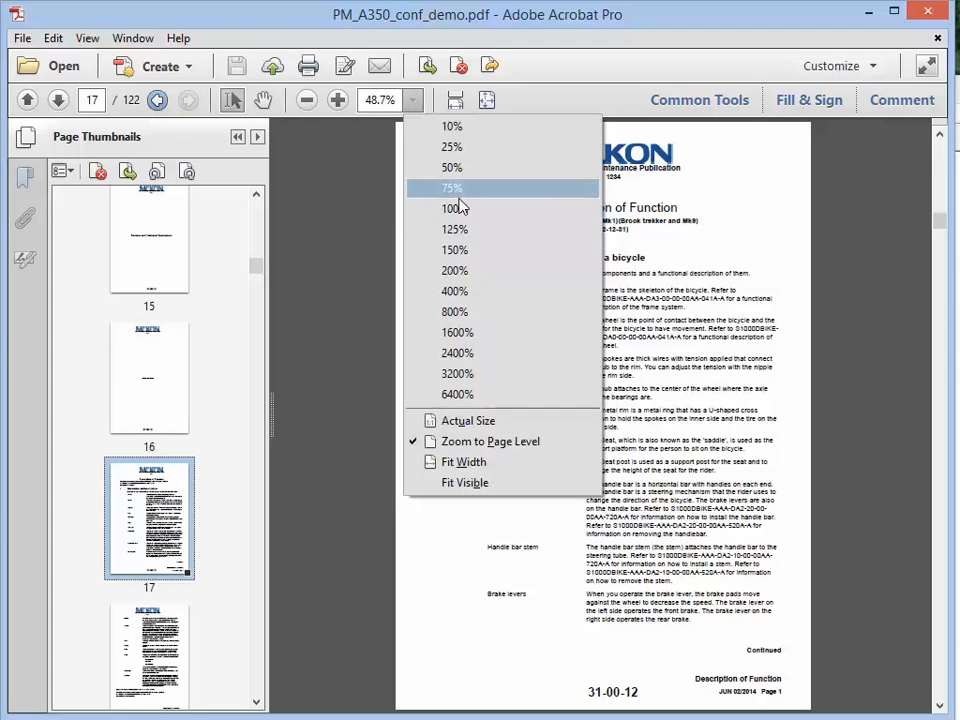
click(456, 199)
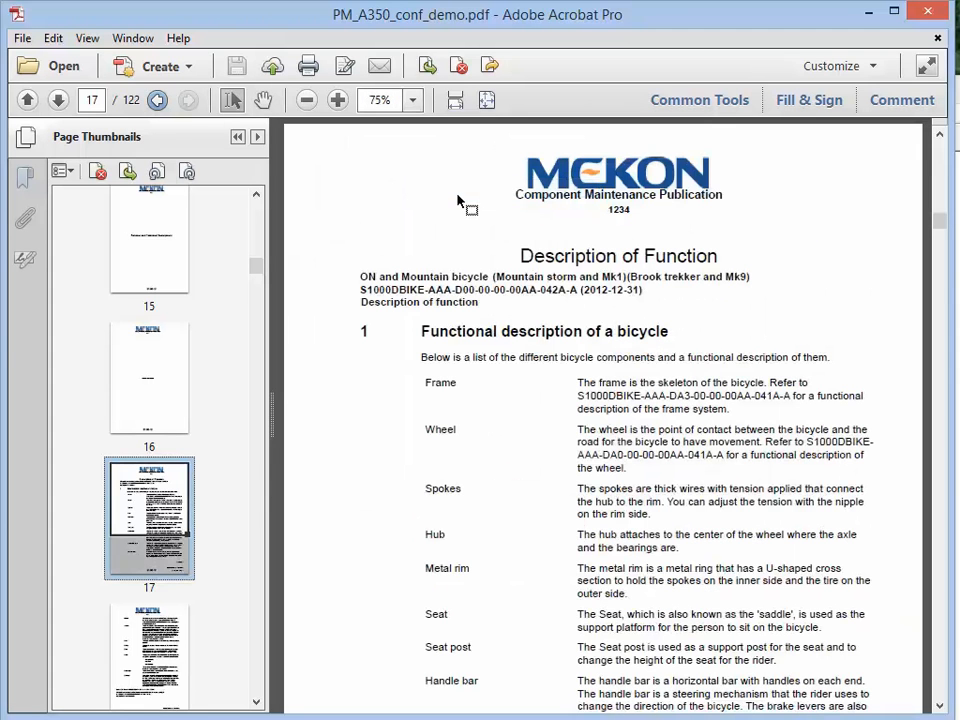
double_click(662, 455)
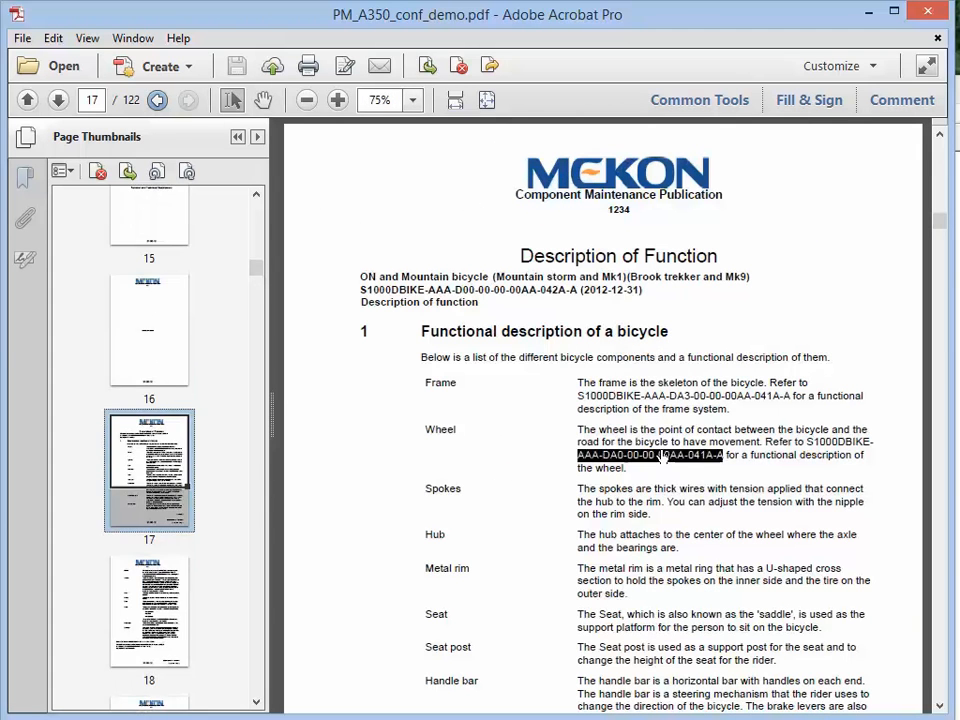
scroll(662, 454, down, 20)
scroll(662, 450, down, 8)
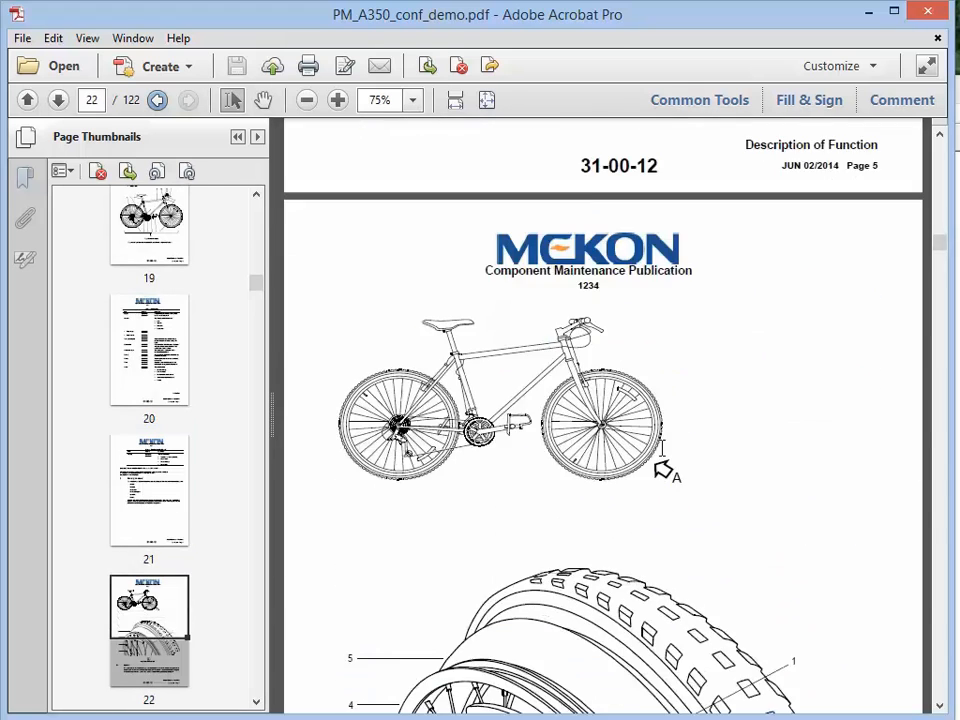
scroll(662, 450, down, 10)
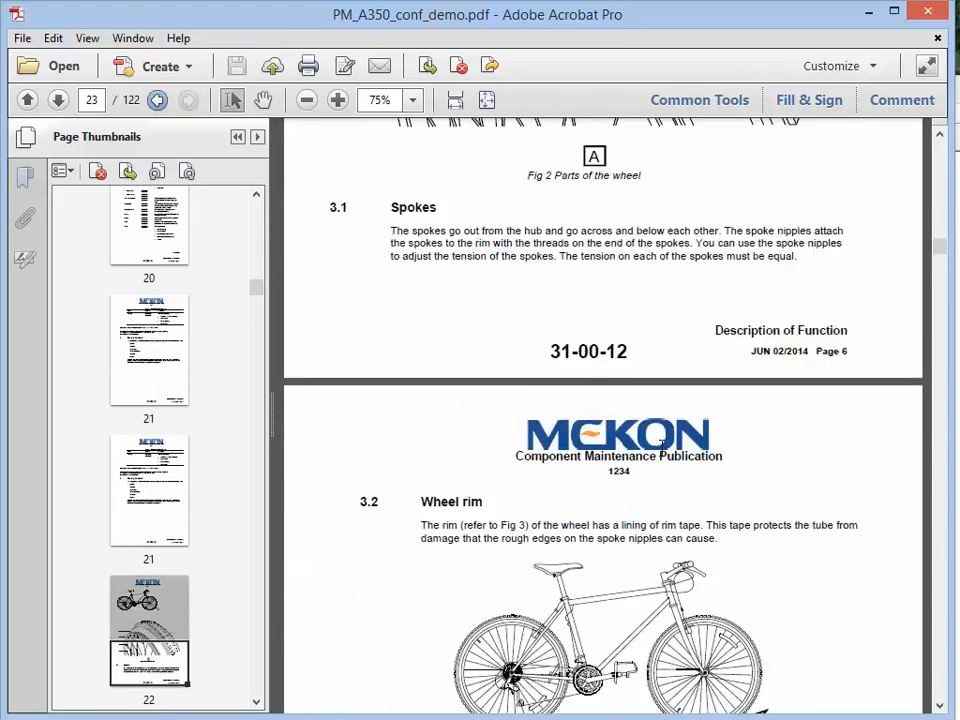
scroll(662, 455, down, 2)
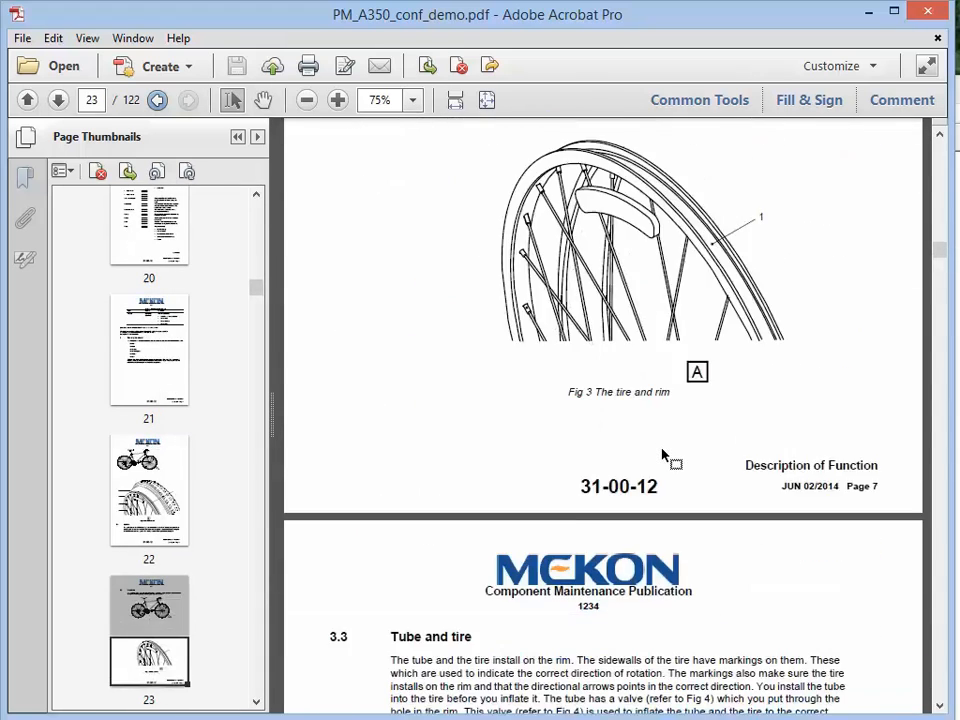
Examine the Equipment Designators Index, Numerical Index, bicycle figure and illustrated parts table on pages 115 to 121
drag(259, 296, 258, 674)
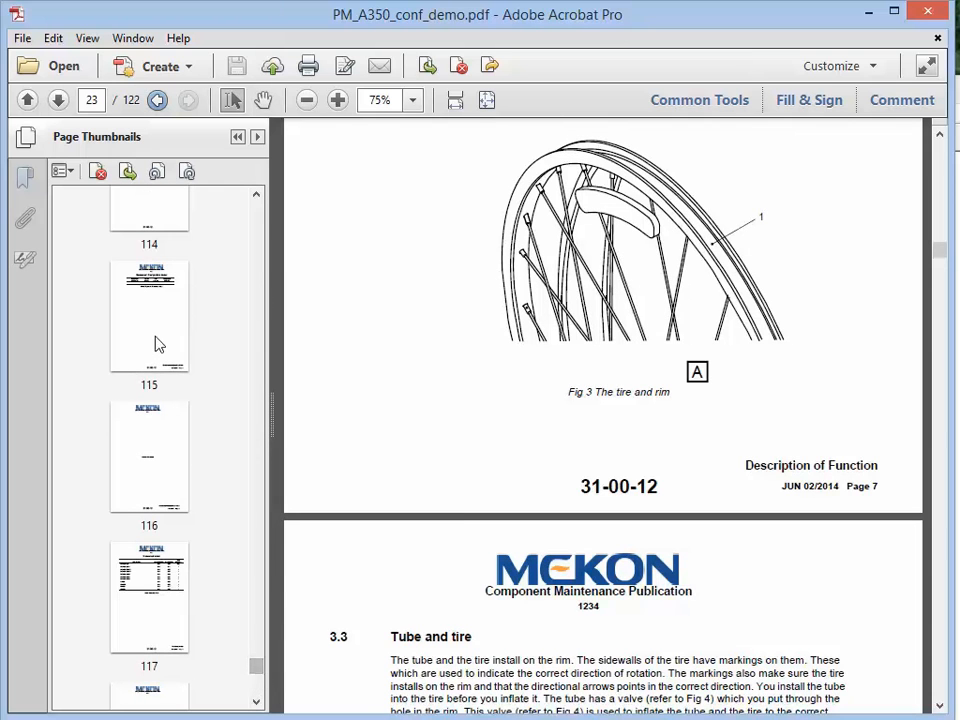
click(149, 287)
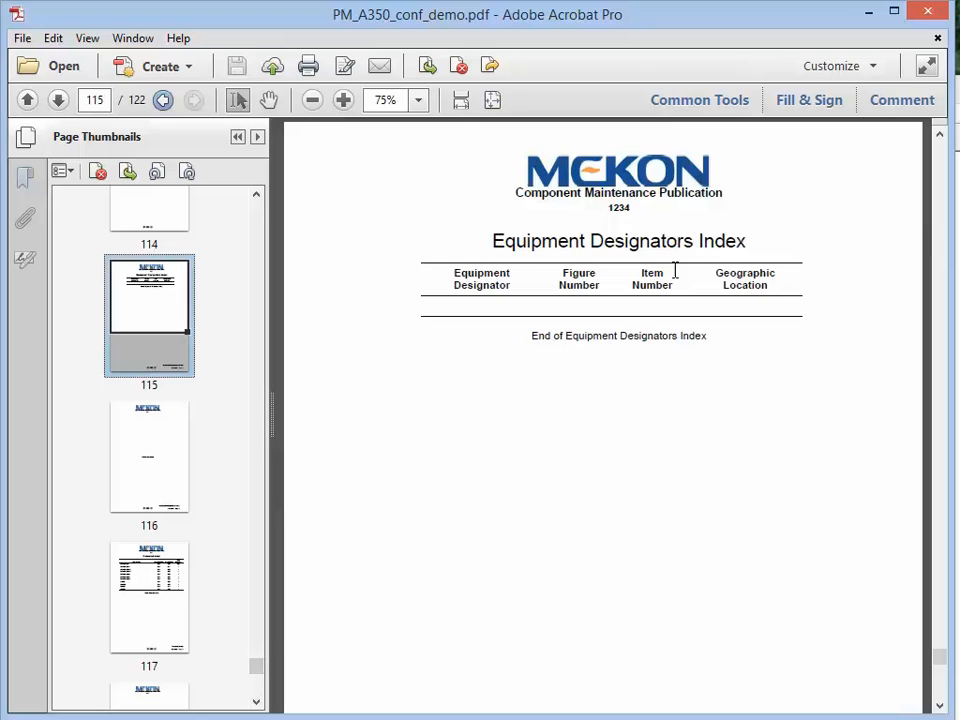
click(133, 576)
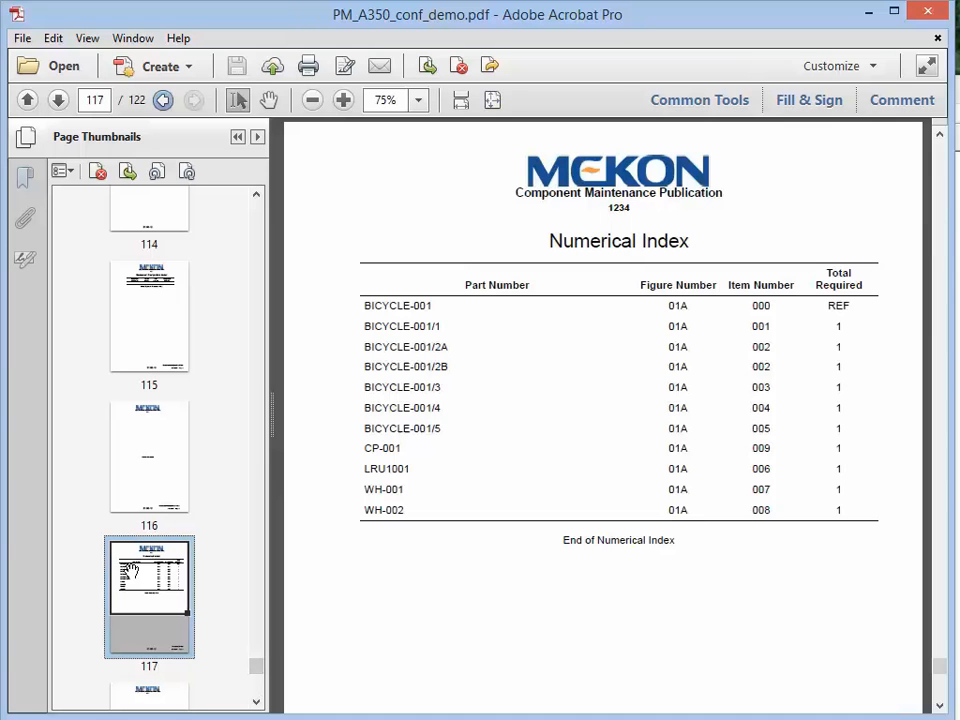
scroll(130, 570, down, 10)
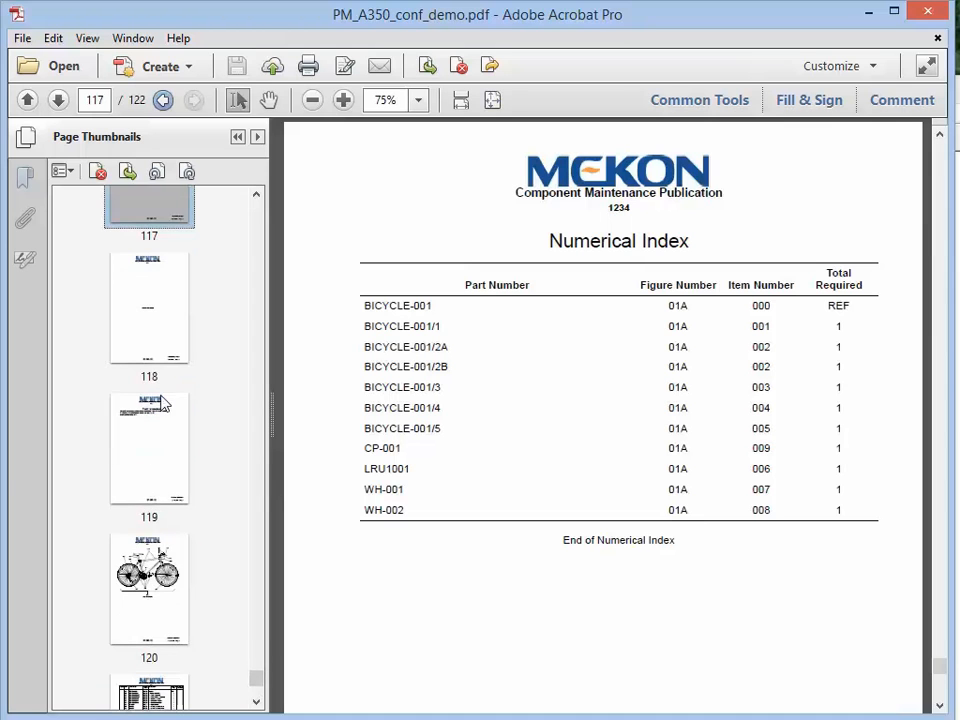
click(153, 602)
scroll(153, 600, down, 3)
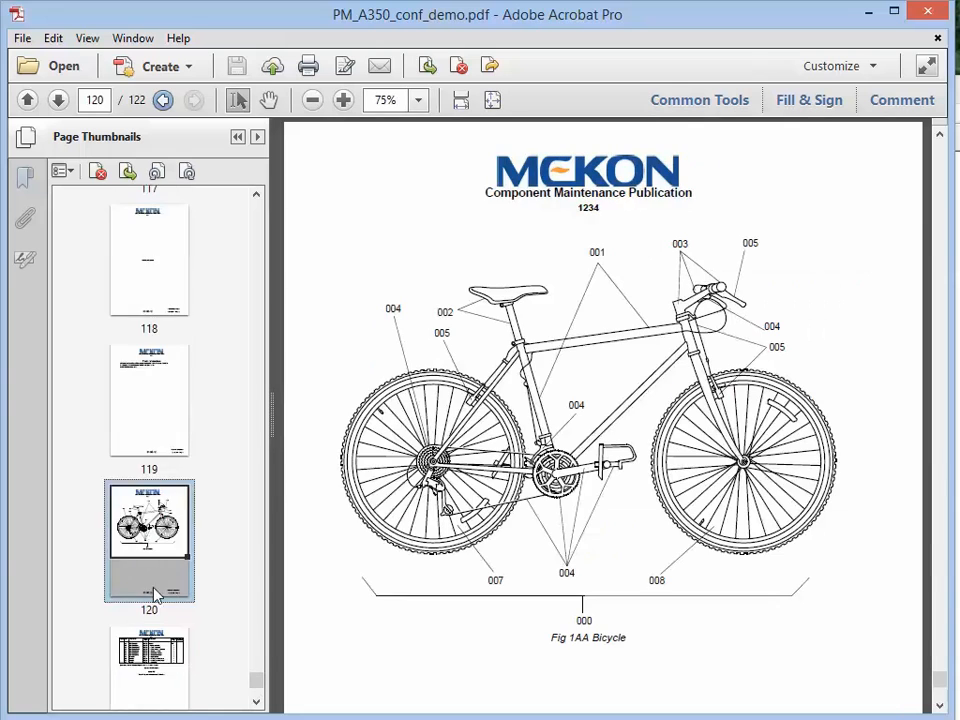
click(148, 563)
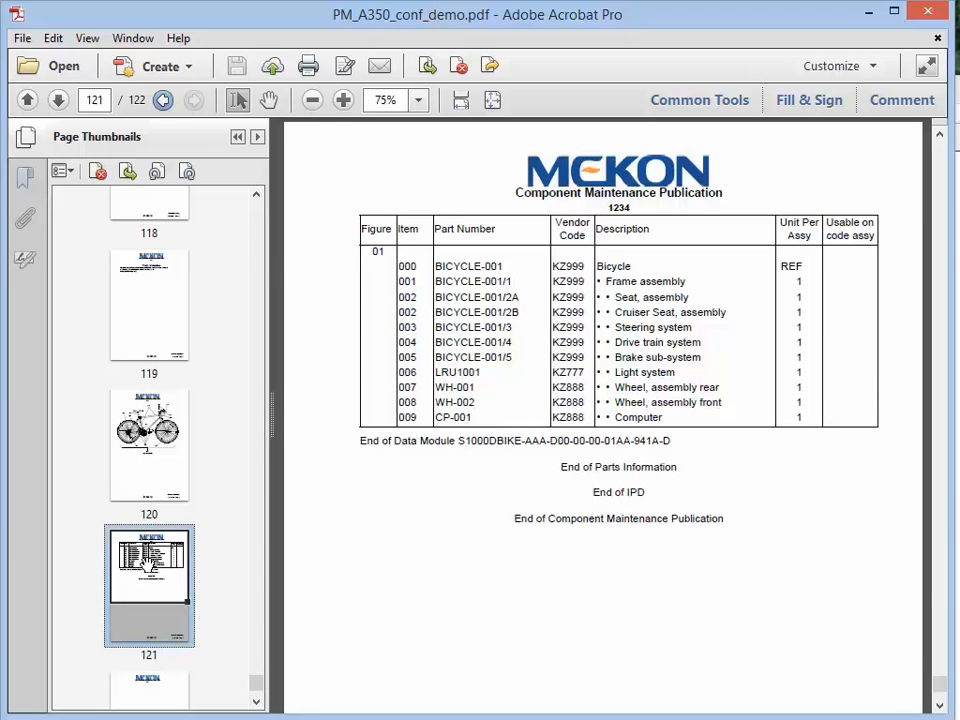